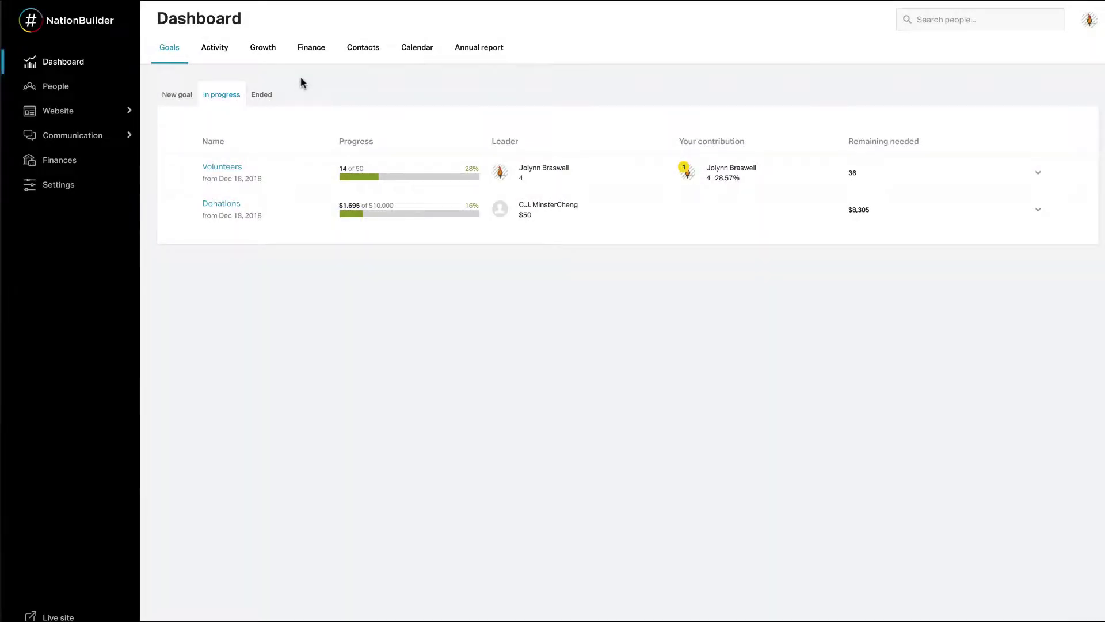
- Start a new page on the Explaining NB website
left_click(88, 111)
left_click(63, 141)
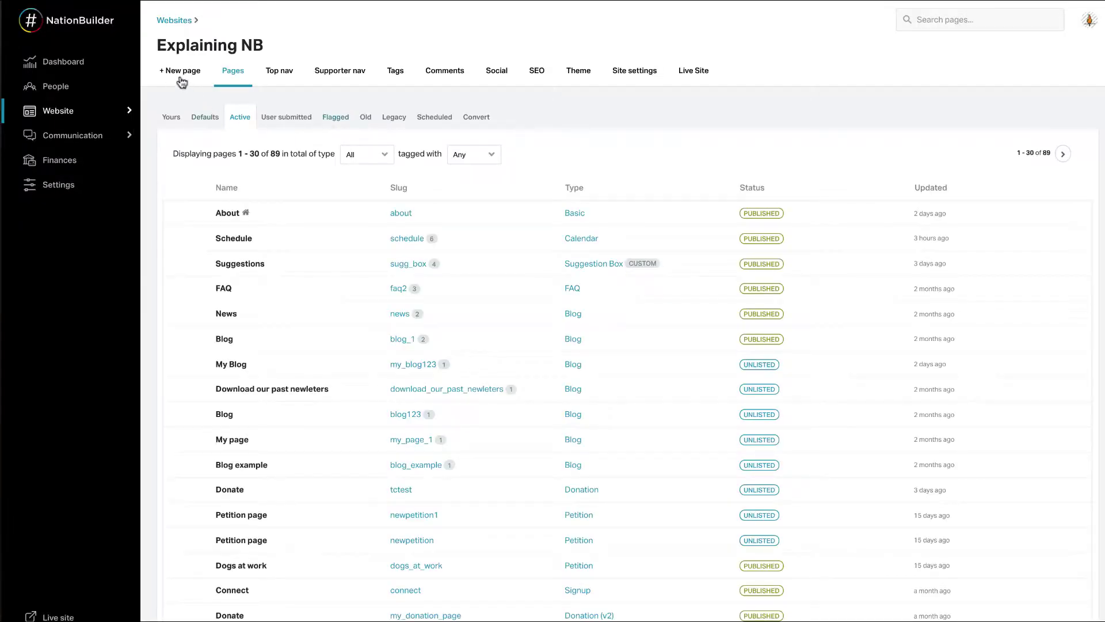
left_click(182, 71)
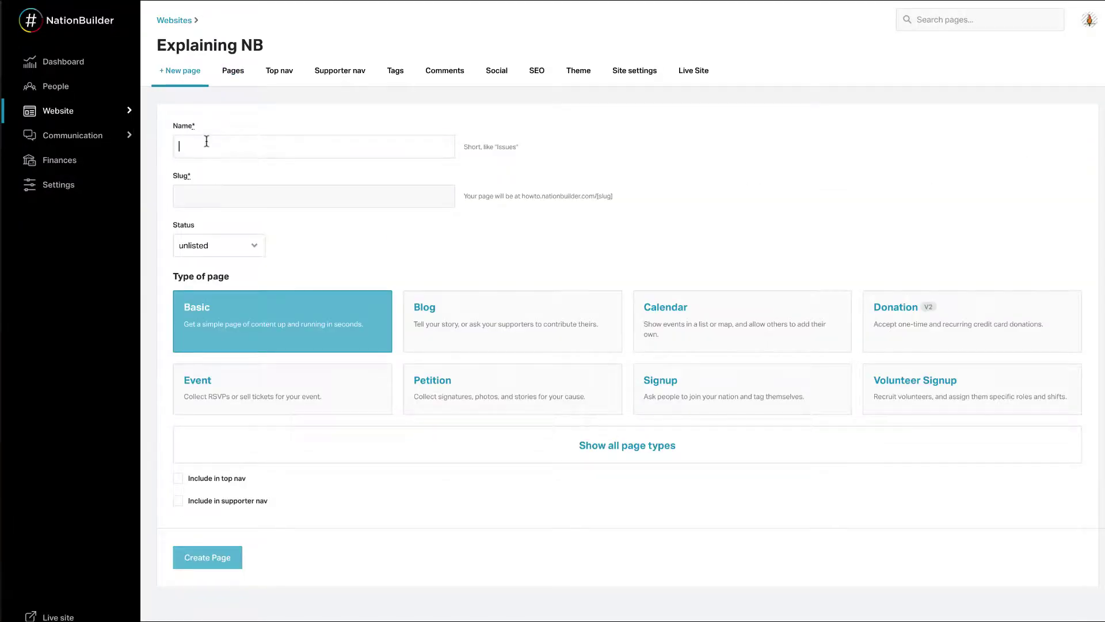
- Name the page 'My Cal', make it a Calendar type and include it in the top nav
left_click(205, 144)
type("My Cal")
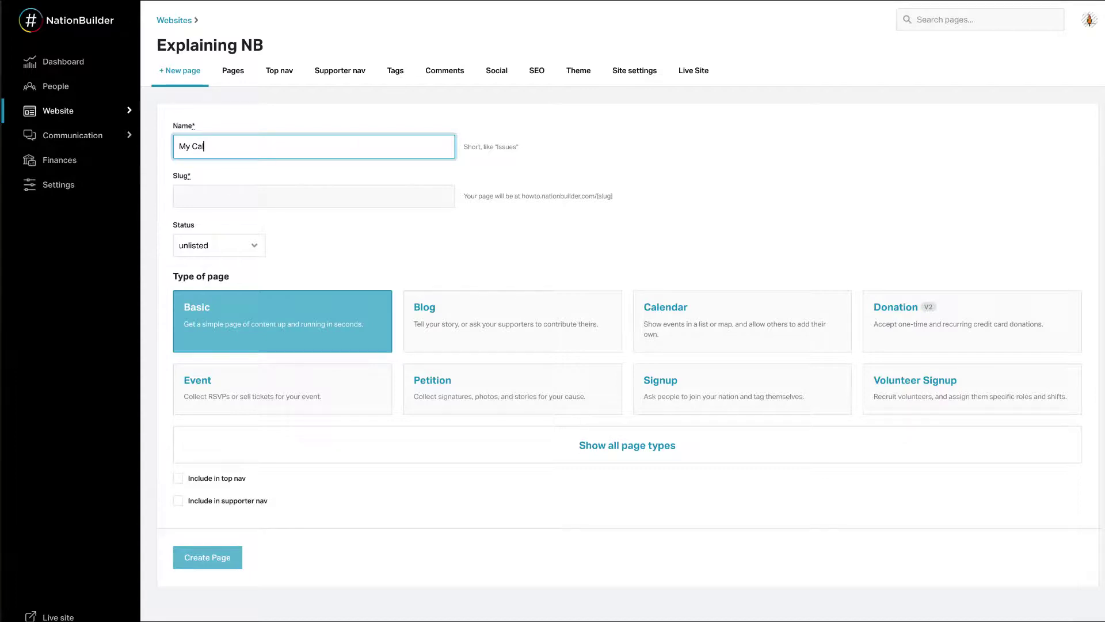
key("Tab")
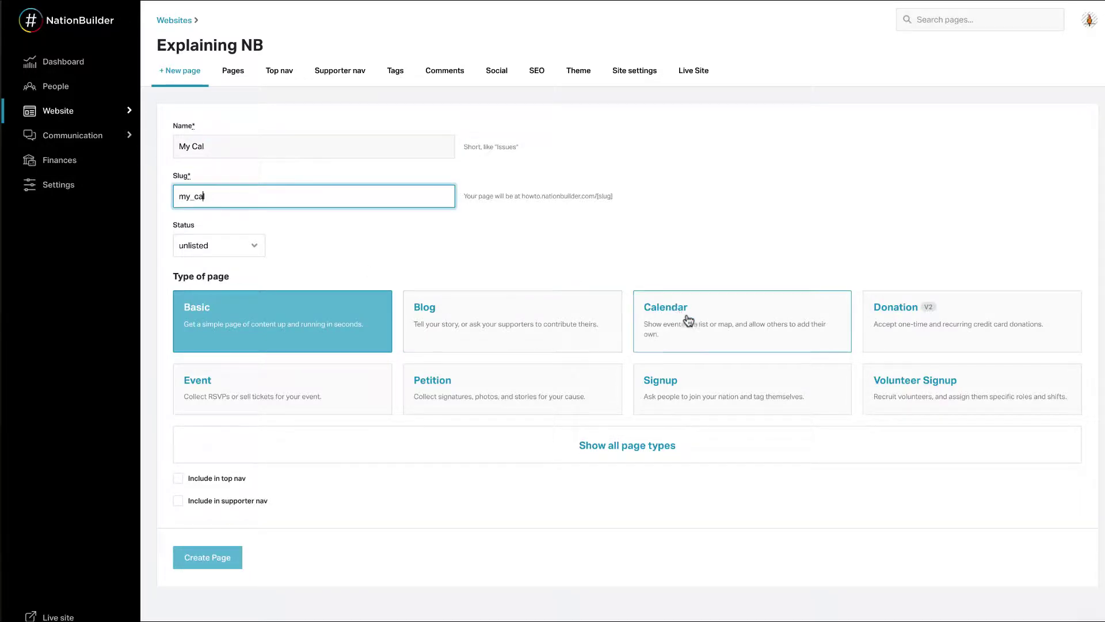
left_click(688, 323)
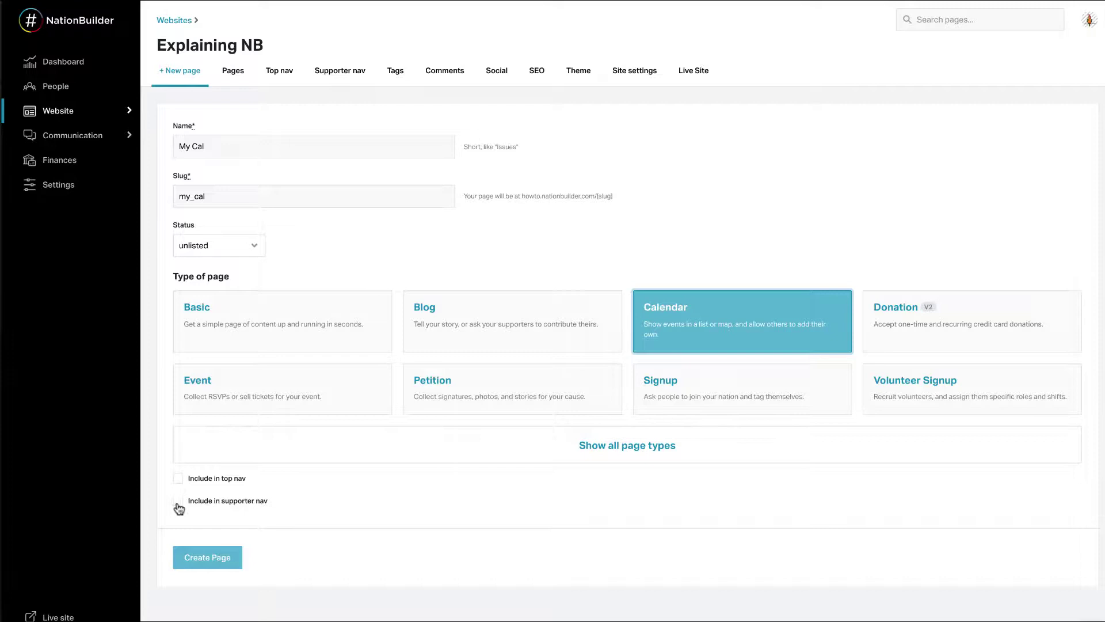
left_click(178, 479)
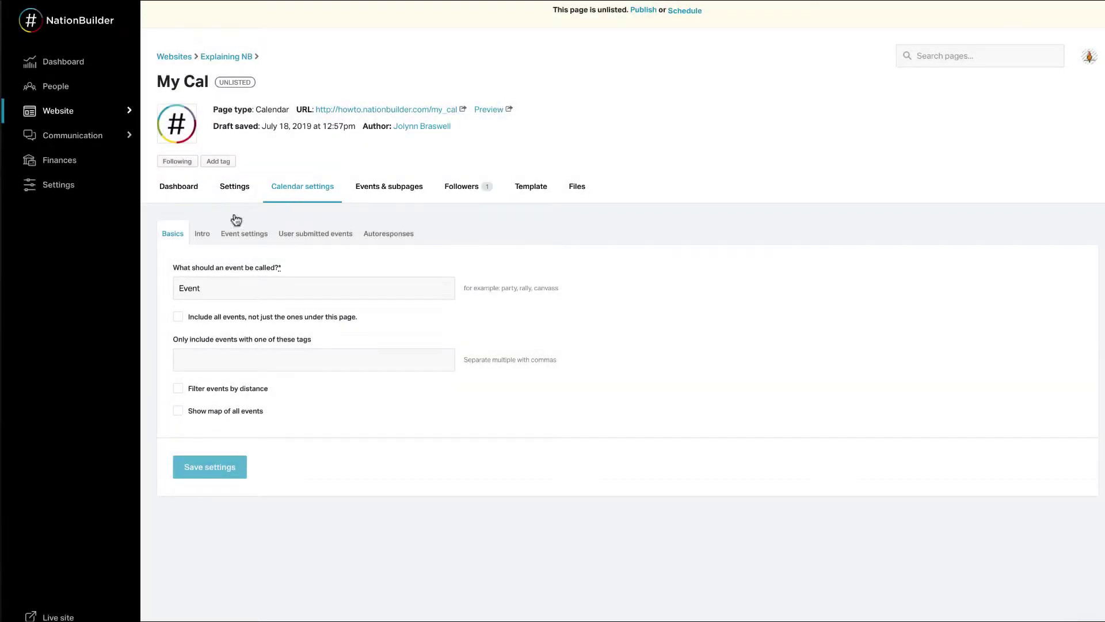
- Rename events to 'Rally', include all events, enable distance filtering and the events map, then save
left_click(251, 286)
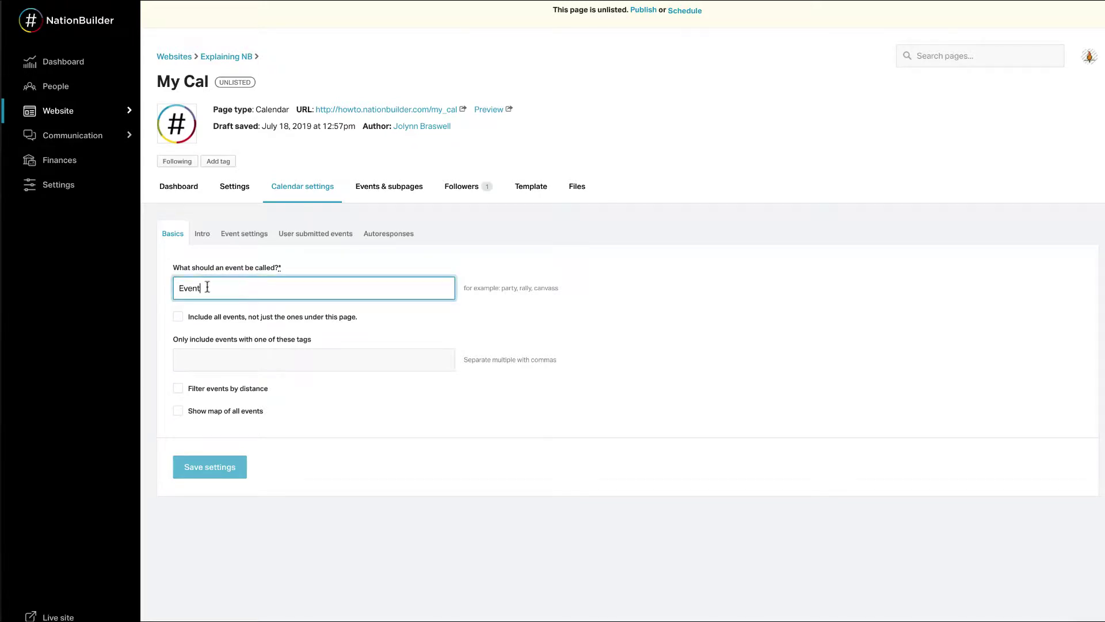
left_click_drag(251, 286, 141, 293)
type("Rally")
left_click(178, 317)
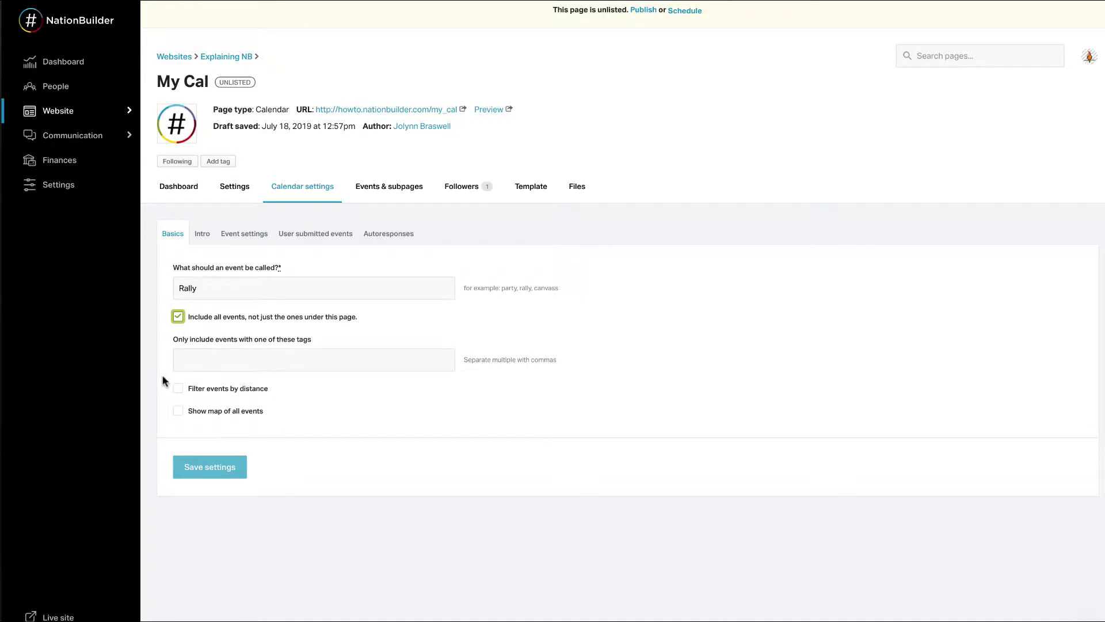
left_click(210, 364)
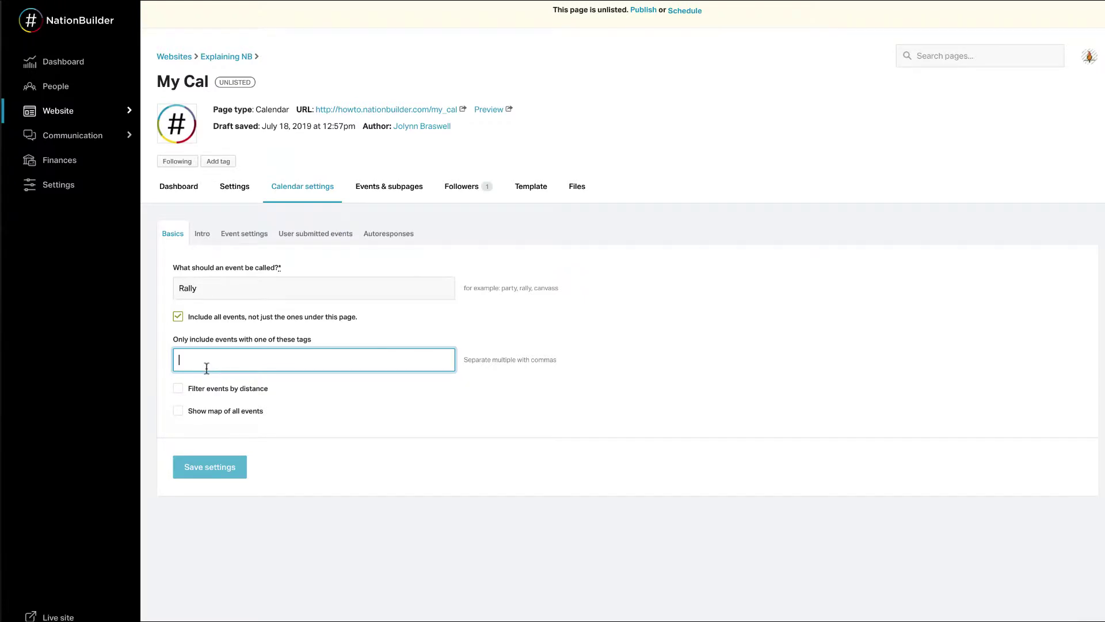
left_click(178, 391)
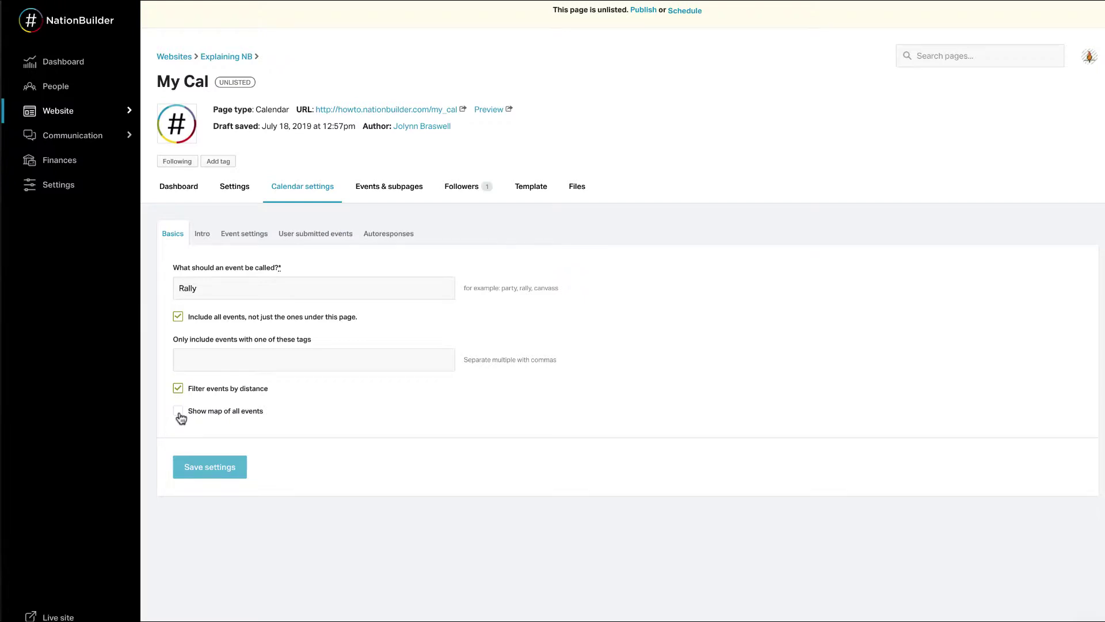
left_click(179, 414)
left_click(208, 480)
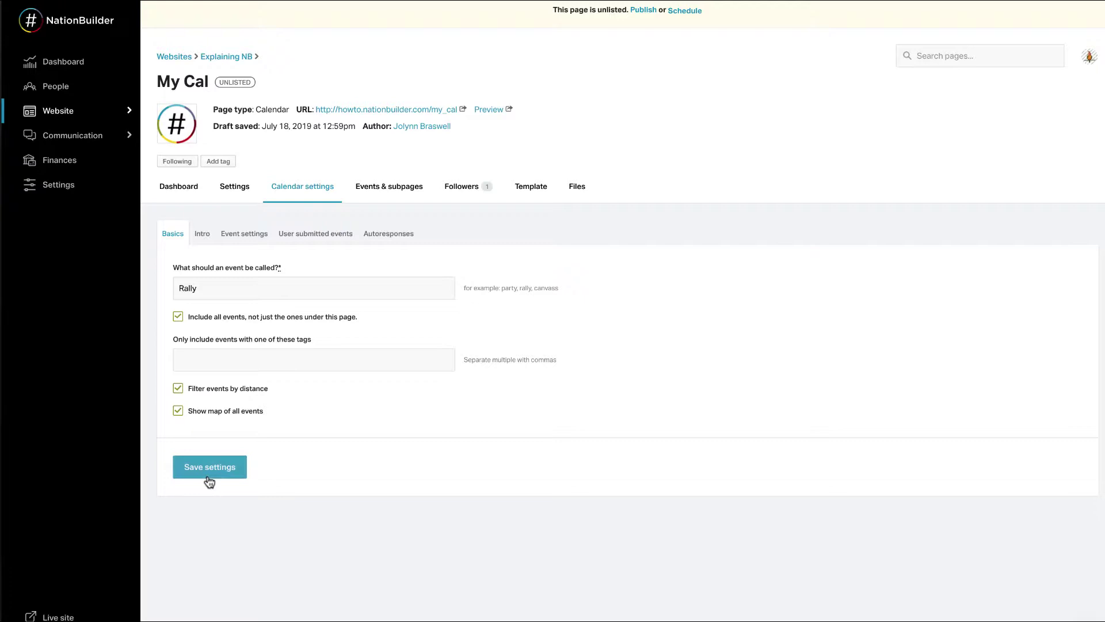
- Enter 'Hi!' as the calendar's intro text
left_click(206, 240)
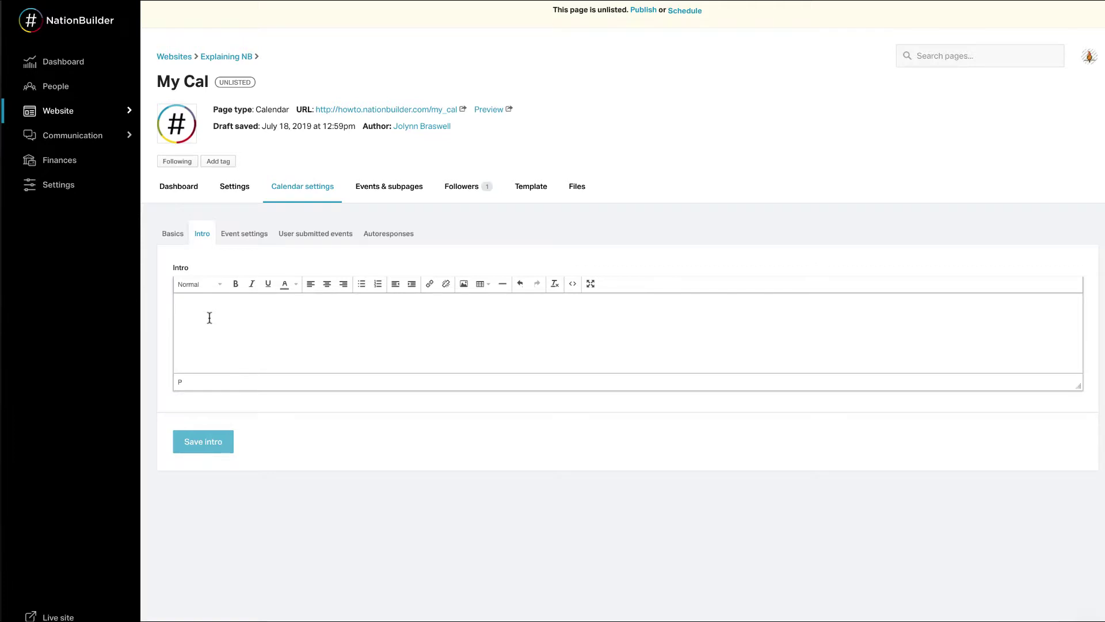
type("Hi!")
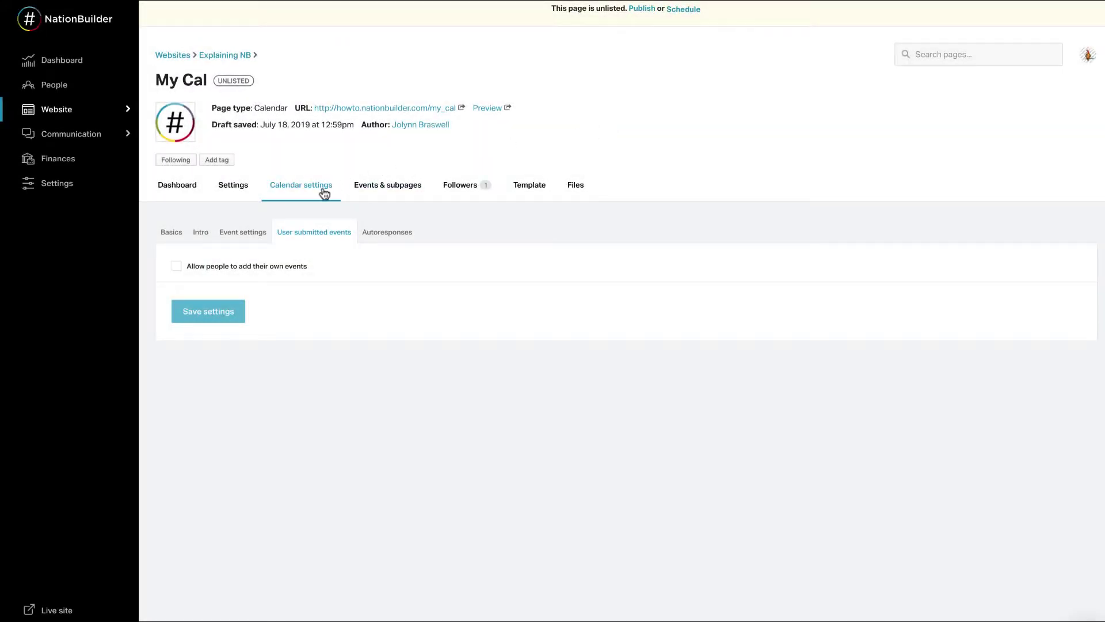
- Let people add their own events and require event hosts to give a phone number
left_click(177, 267)
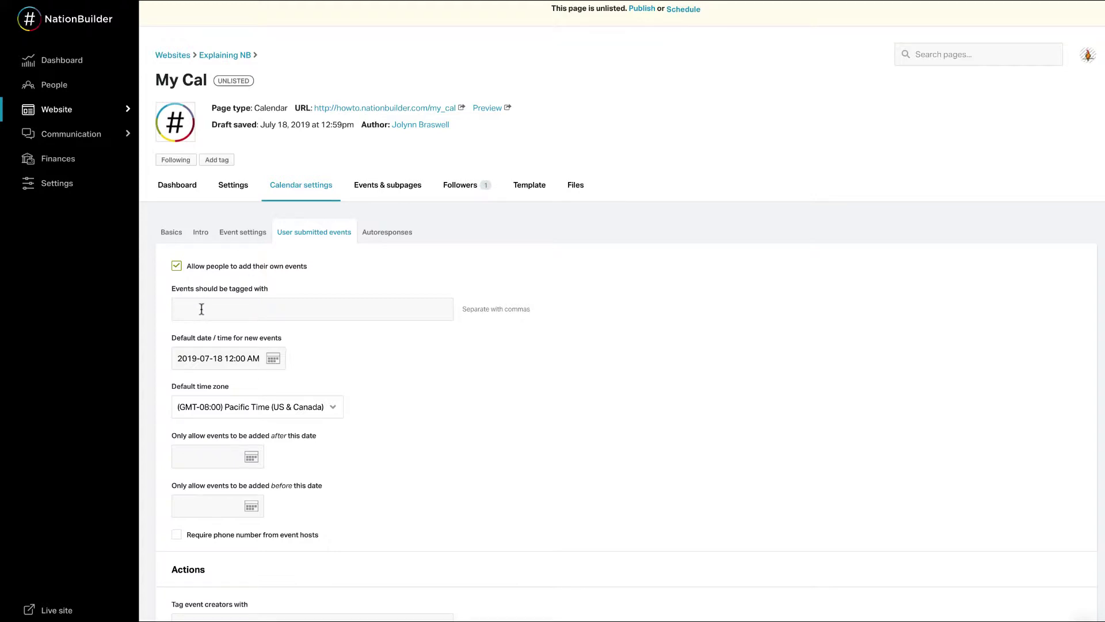
left_click(202, 309)
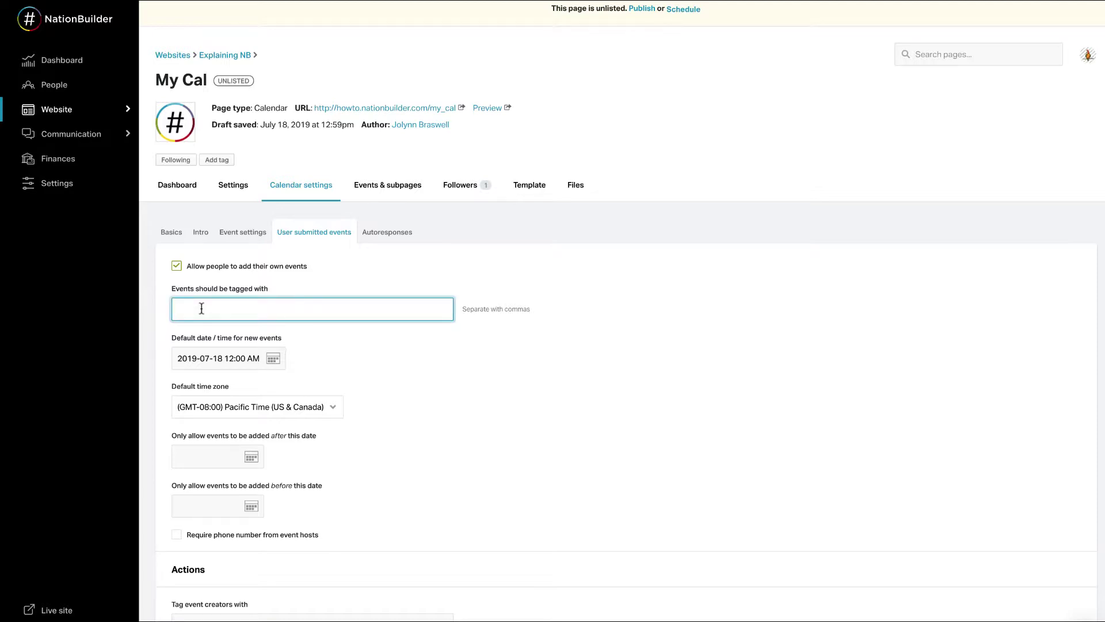
left_click(312, 345)
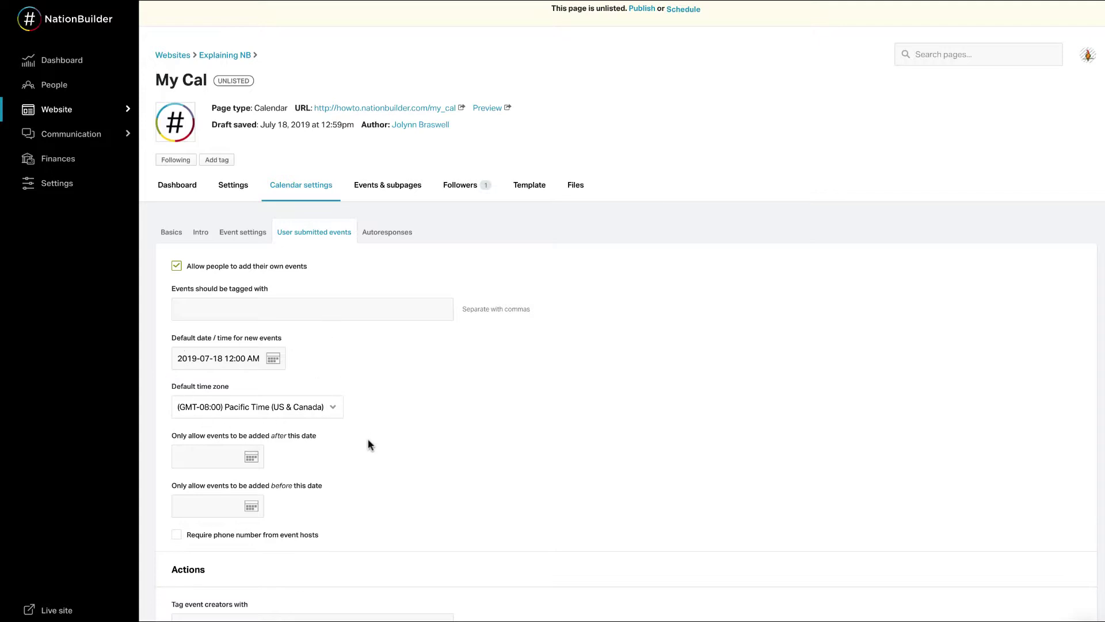
scroll(370, 443, "down", 3)
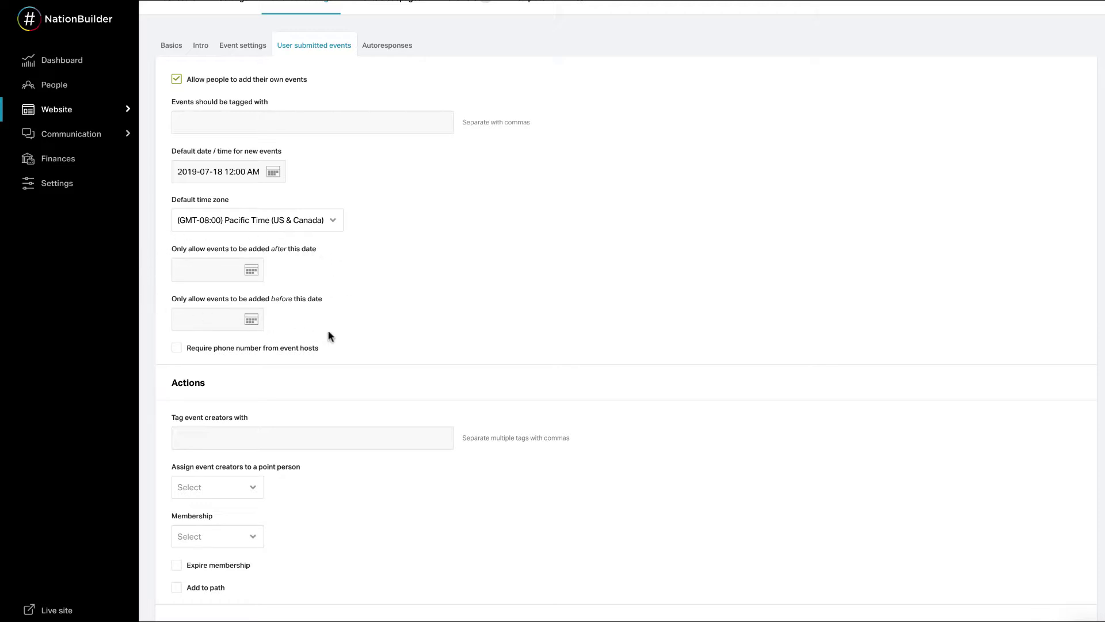
scroll(329, 335, "down", 1)
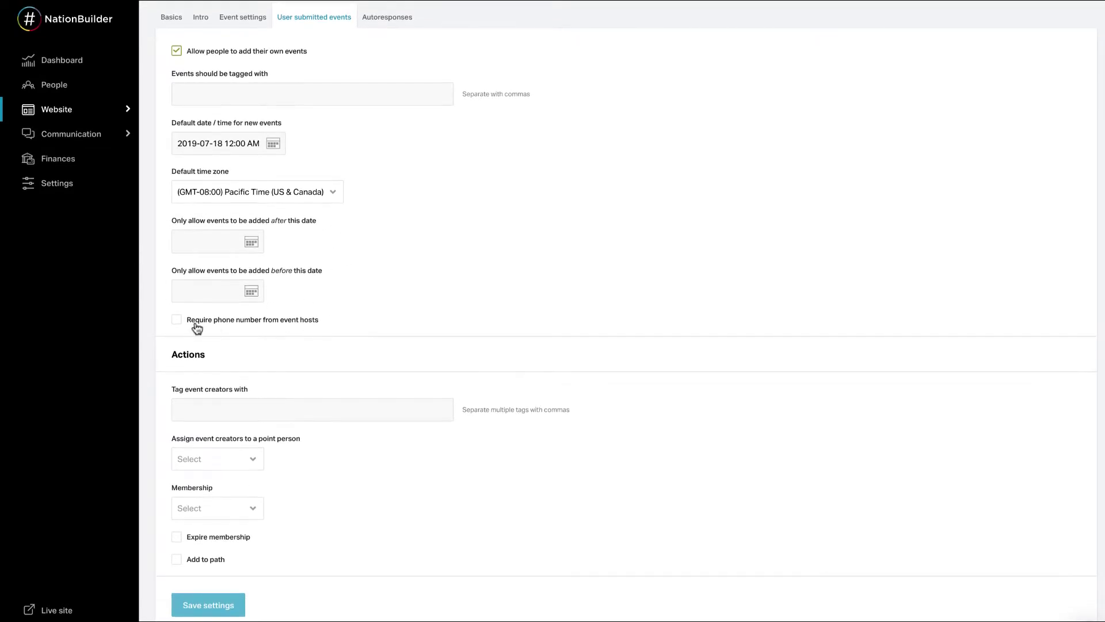
left_click(176, 321)
left_click(190, 410)
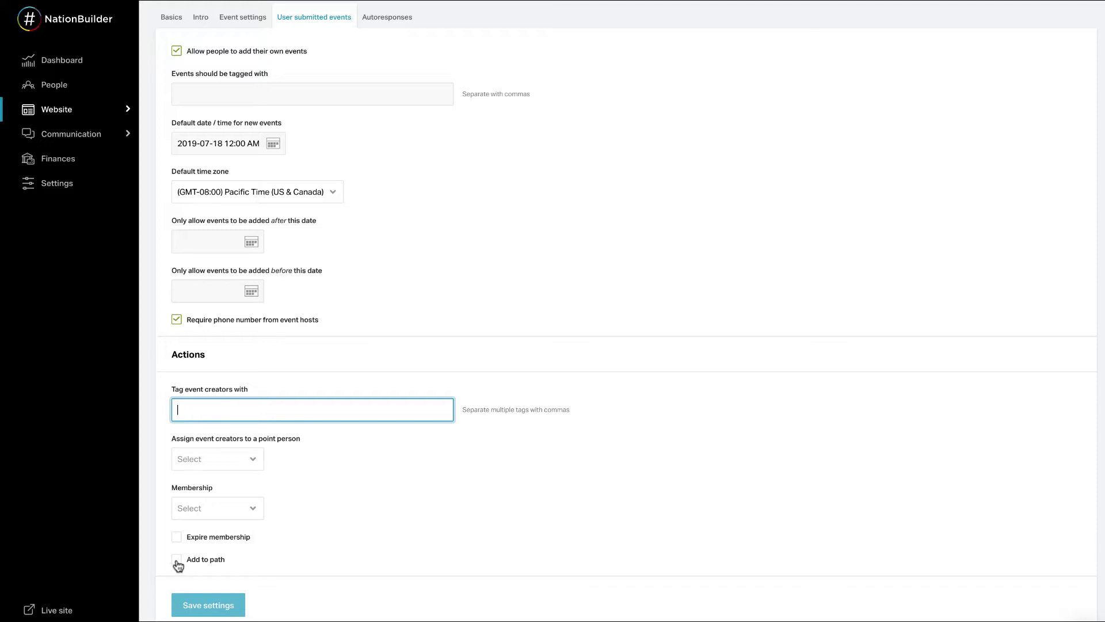
scroll(303, 536, "up", 4)
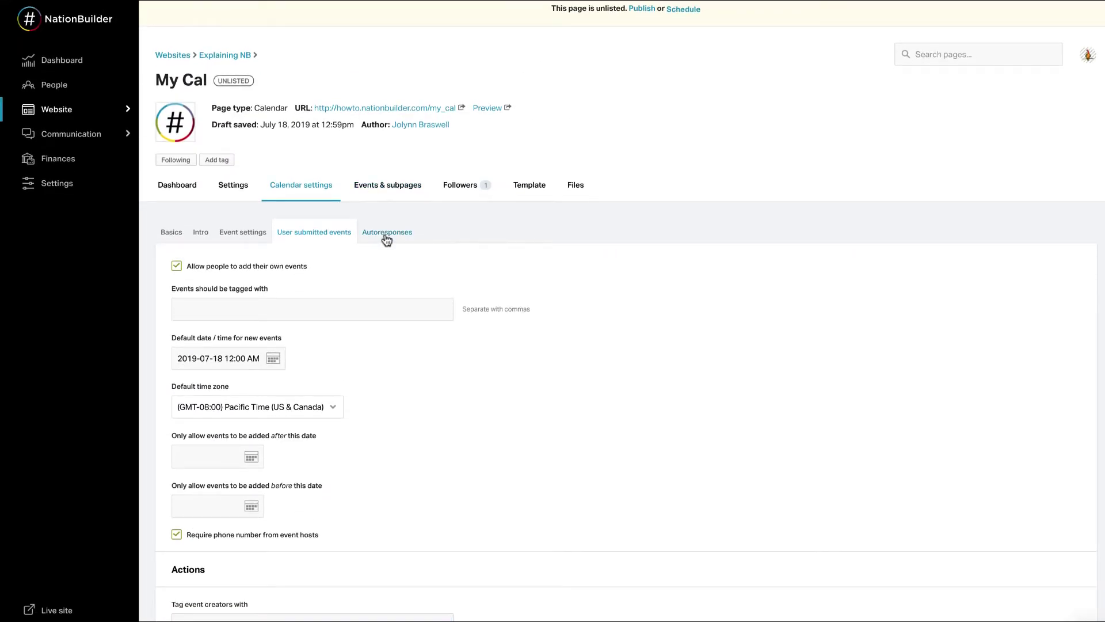
- Switch the event-confirmation autoresponse sender from How to use NationBuilder to a personal broadcaster
left_click(386, 234)
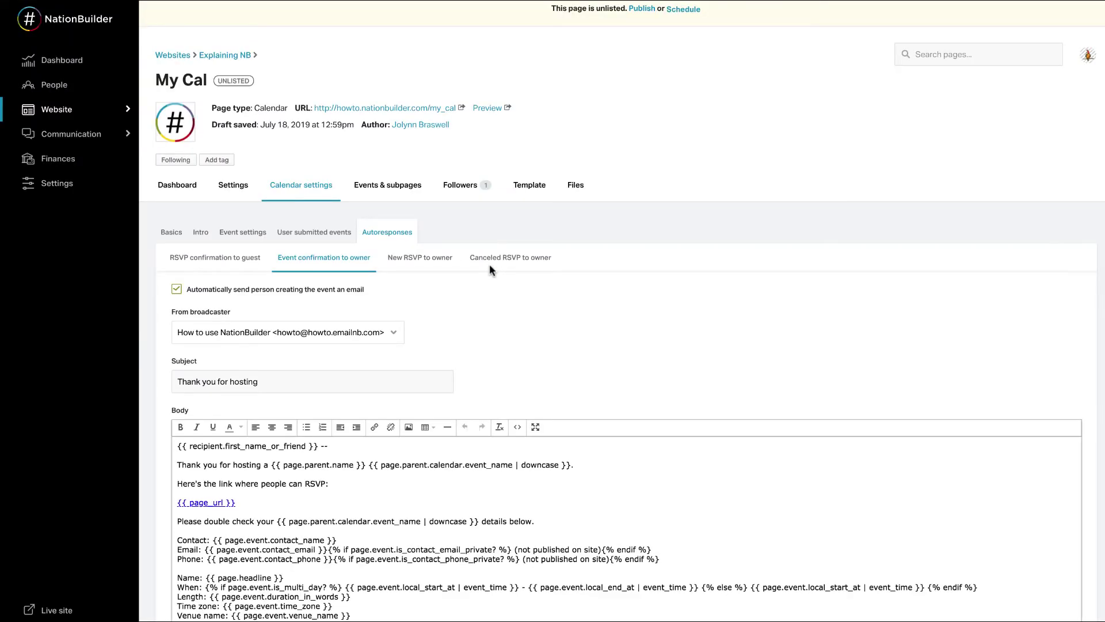
scroll(489, 264, "down", 3)
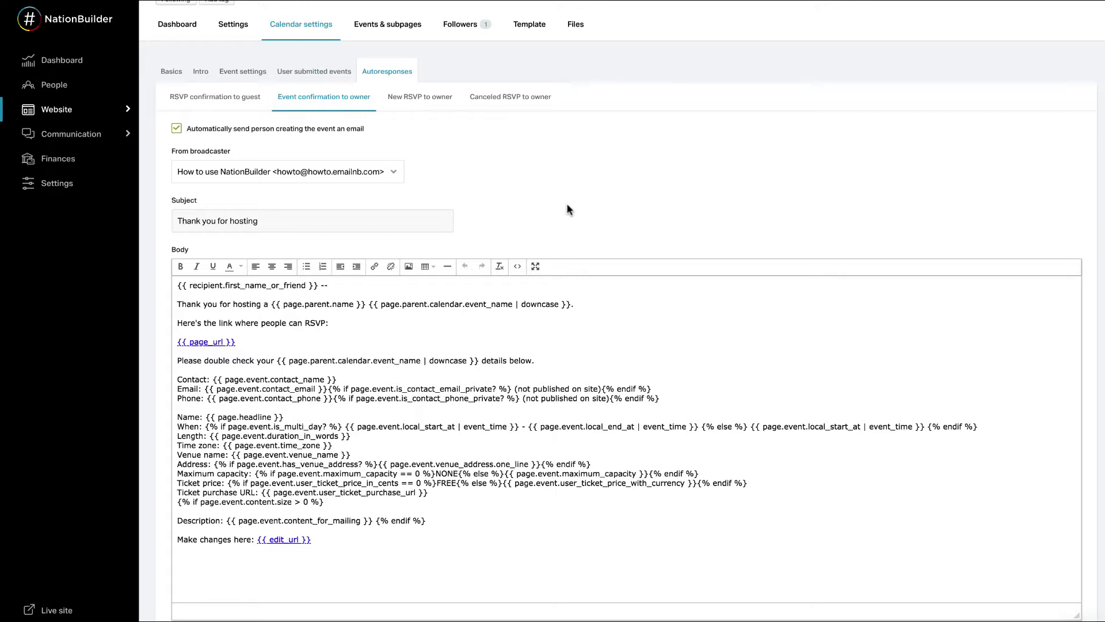
scroll(567, 203, "down", 1)
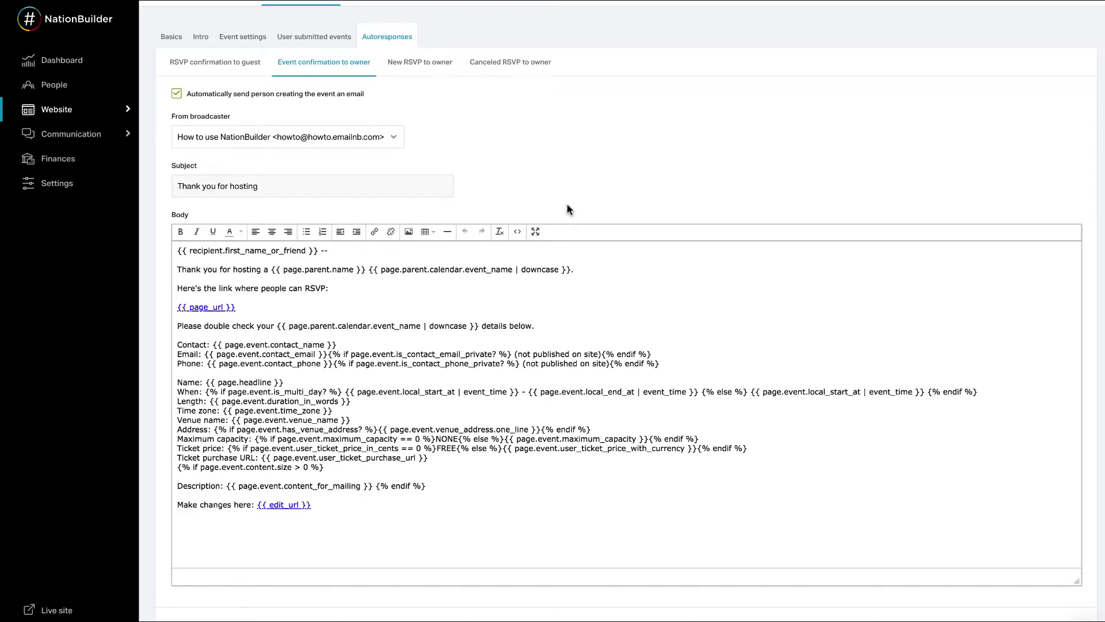
scroll(567, 205, "up", 1)
left_click(315, 160)
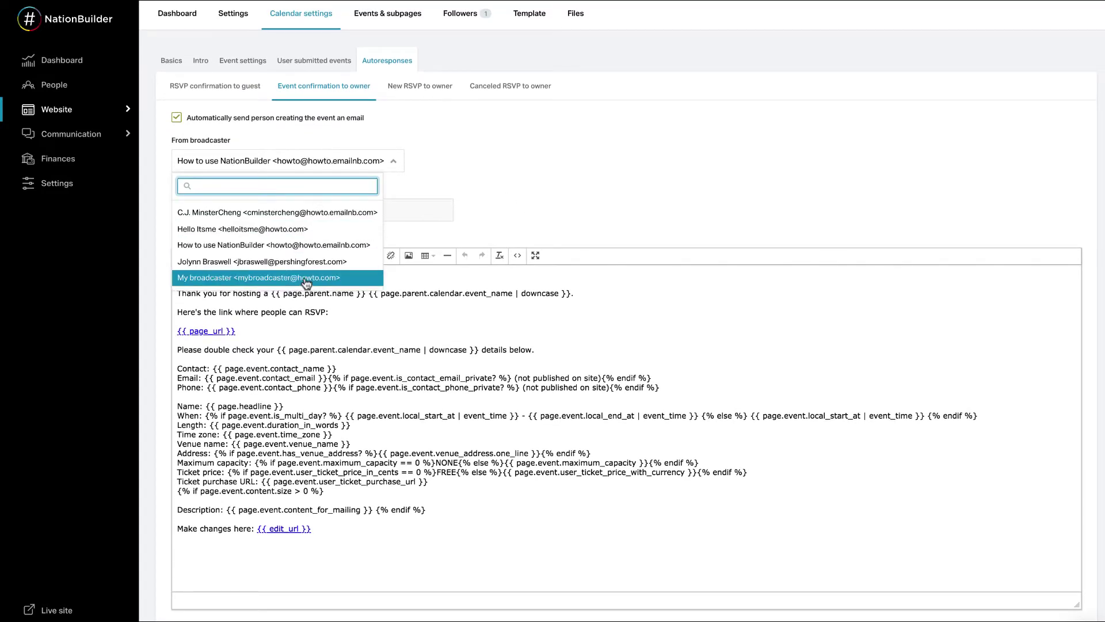
left_click(305, 262)
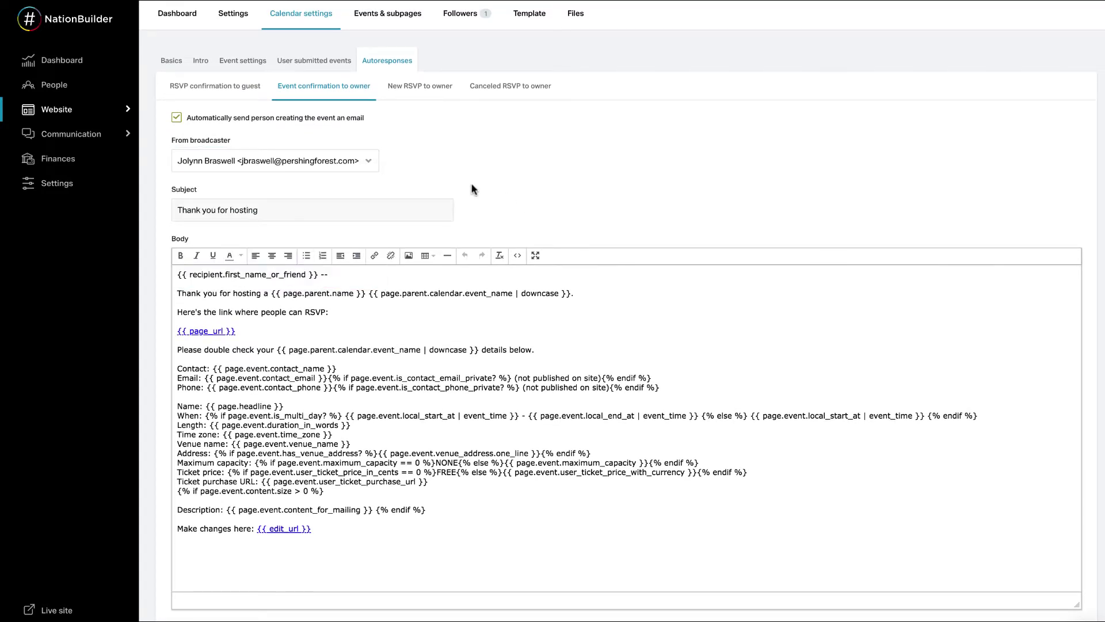
scroll(471, 190, "up", 1)
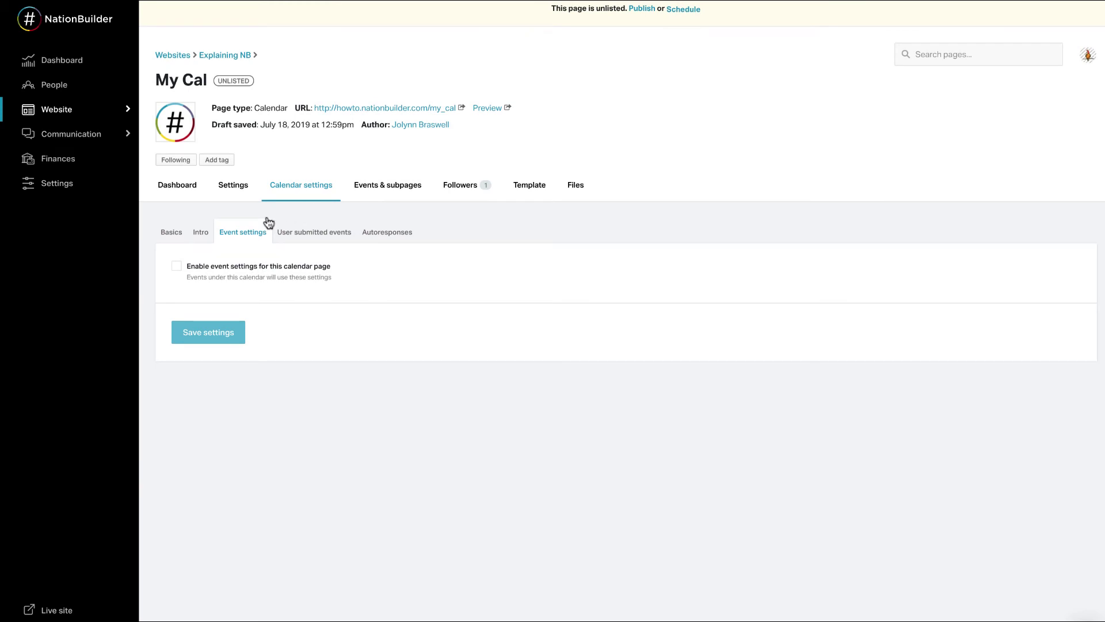
- Turn on event settings for the My Cal calendar page and save them
left_click(178, 267)
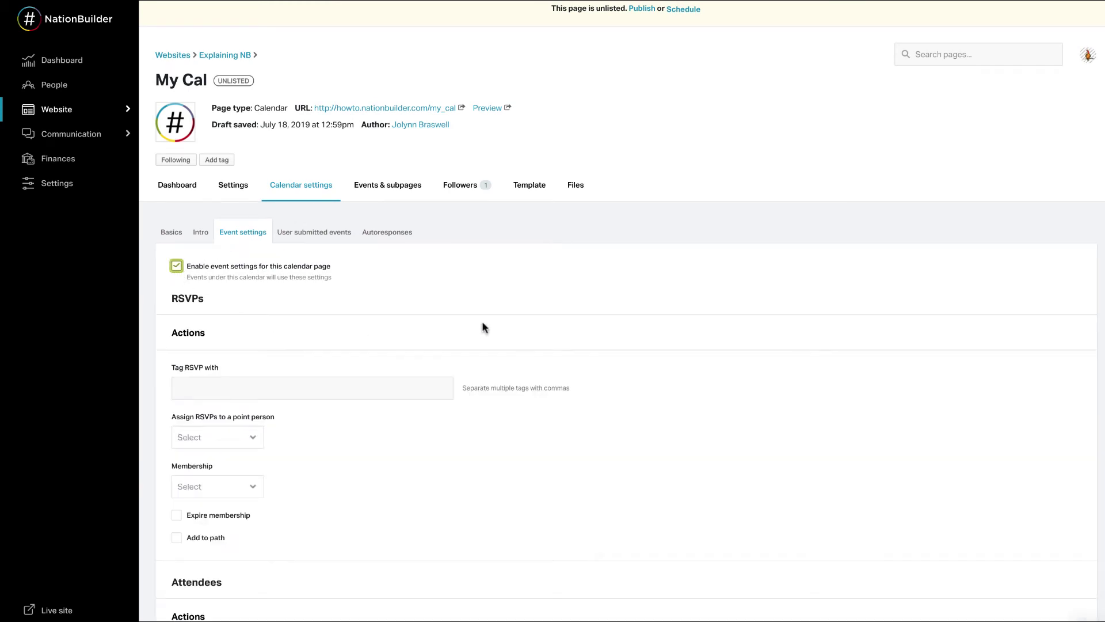
scroll(482, 327, "down", 3)
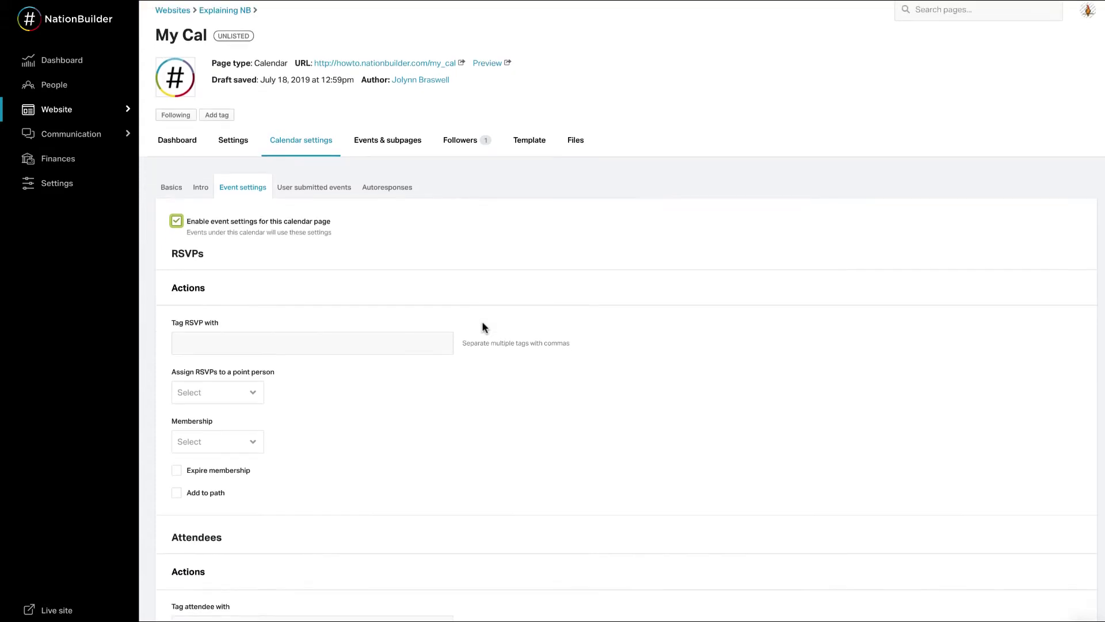
scroll(482, 323, "down", 1)
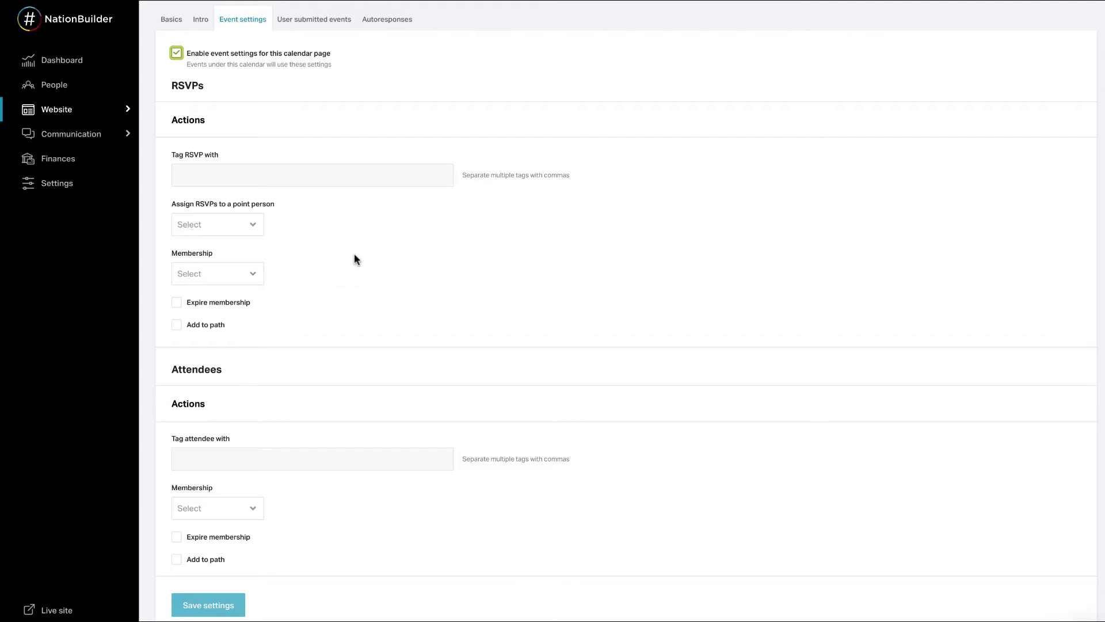
left_click(384, 545)
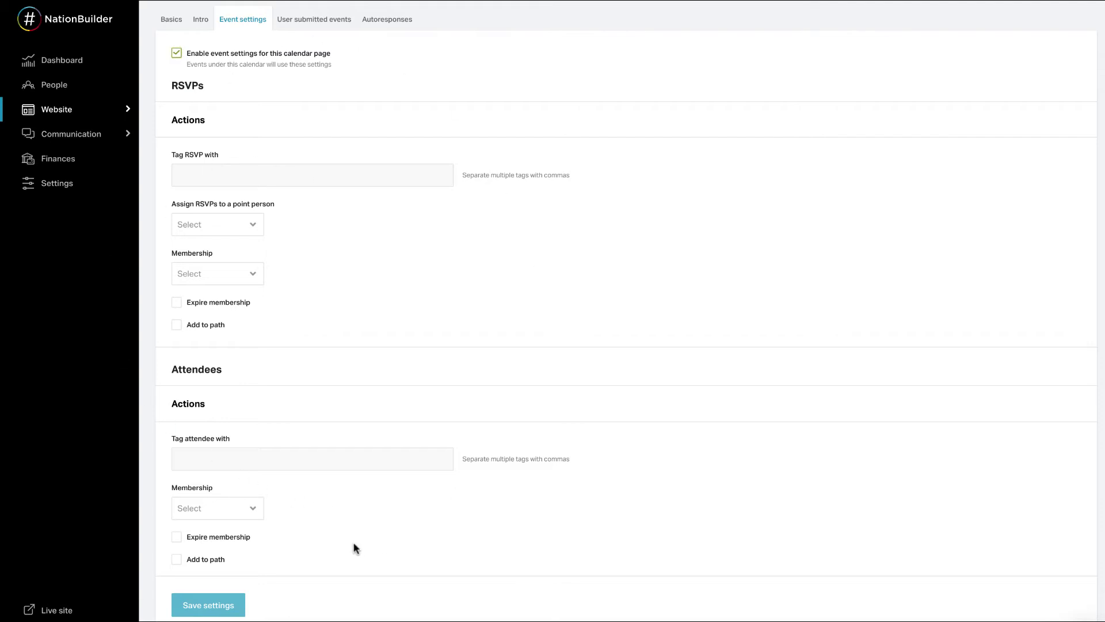
left_click(208, 606)
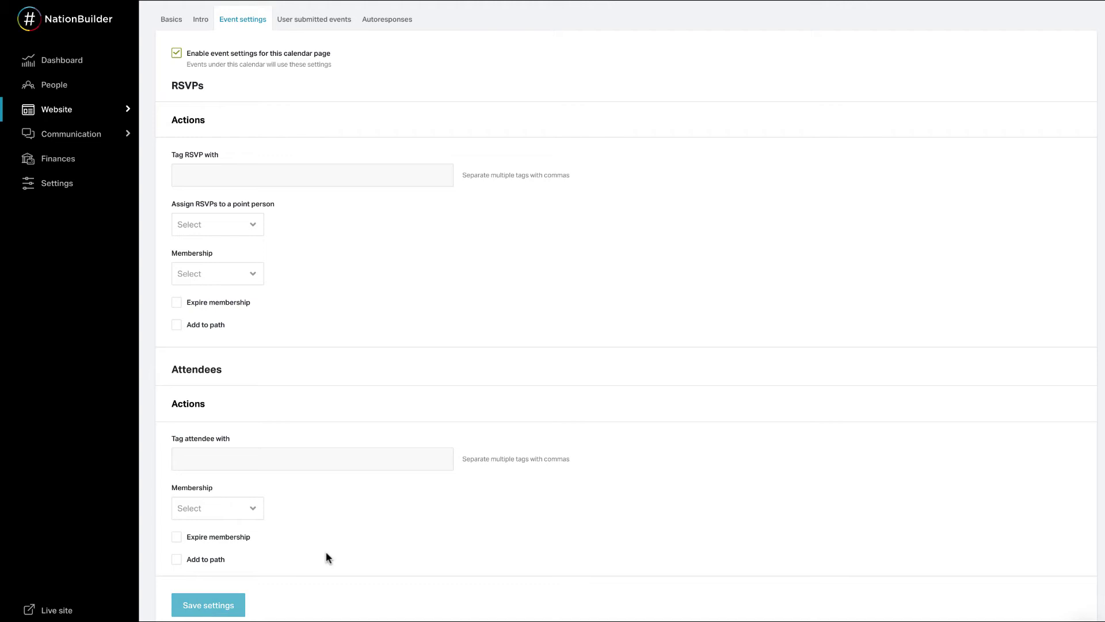